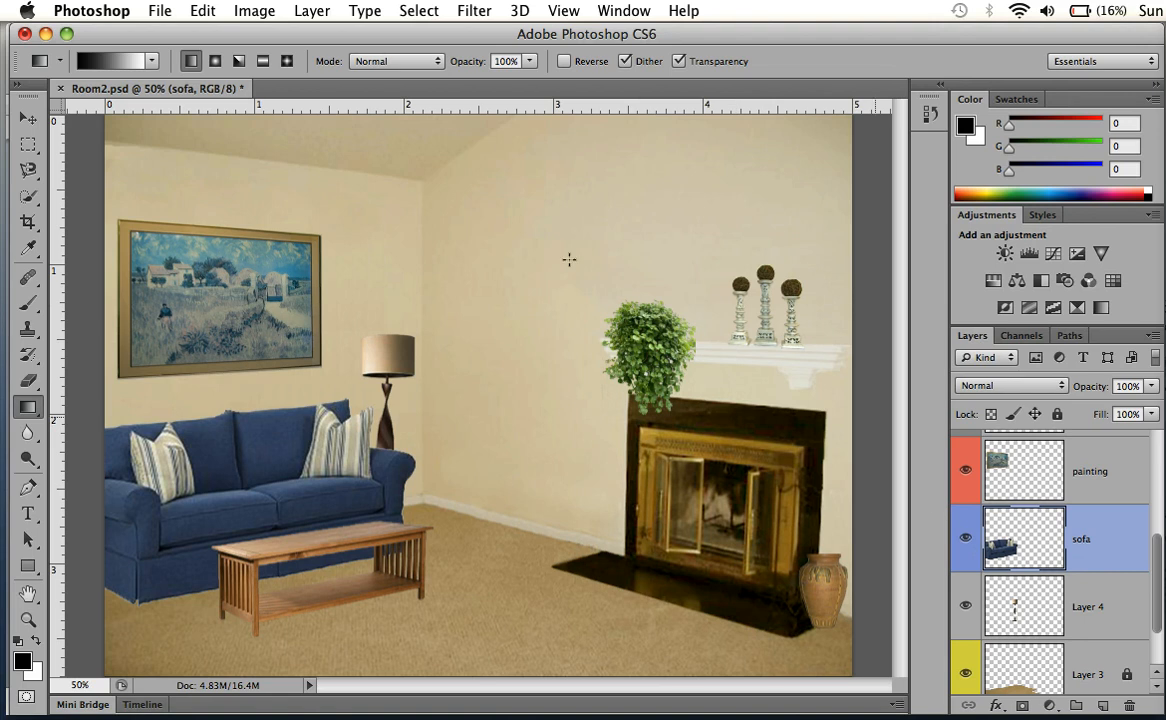
Apply a Vibrance adjustment of +100 directly to the sofa layer and compare it with the original by undoing and redoing.
click(254, 12)
mouse_move(273, 80)
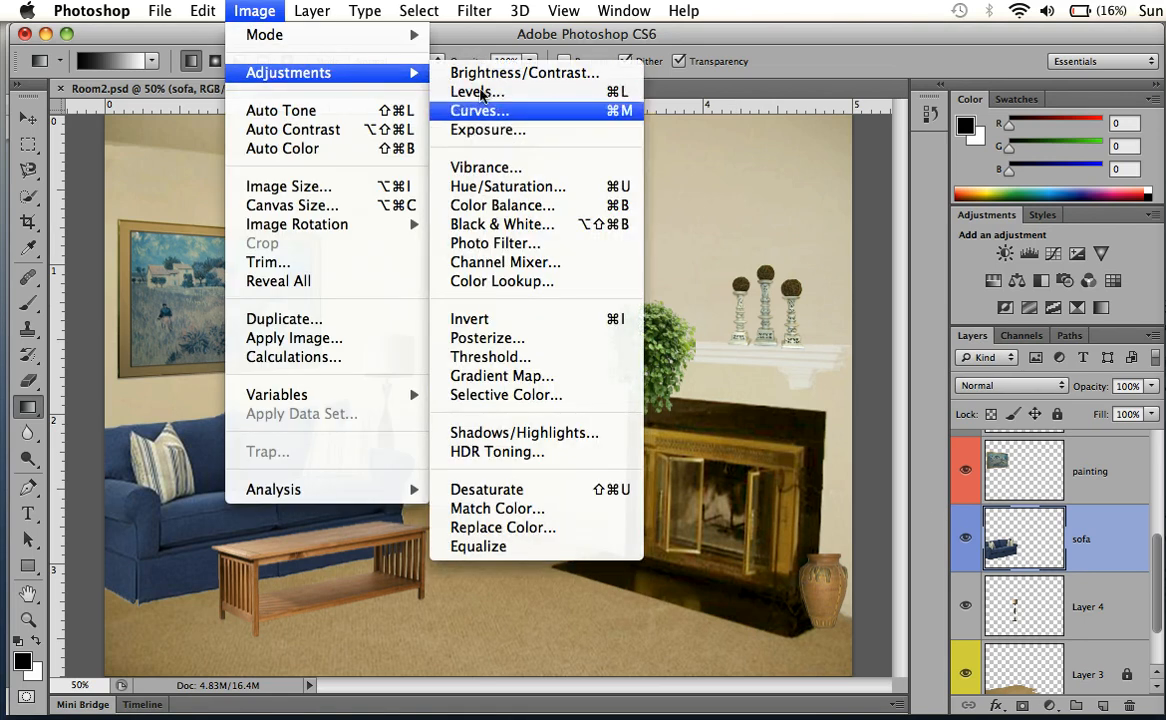
click(488, 175)
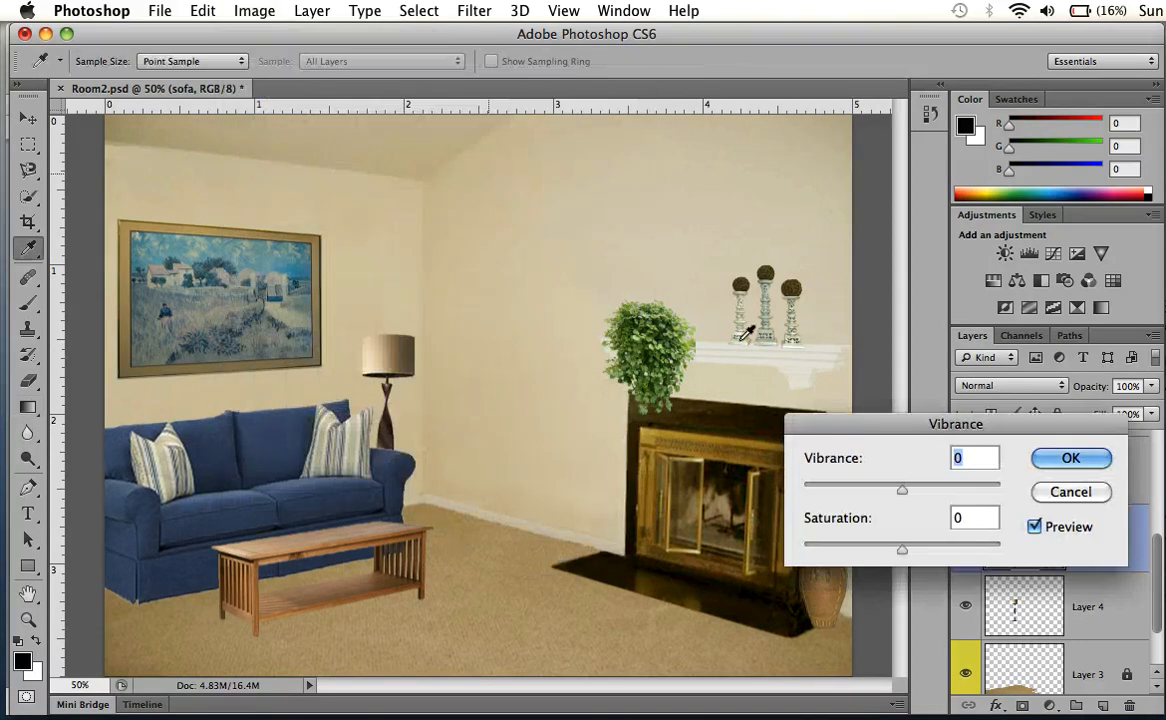
drag(978, 422, 574, 269)
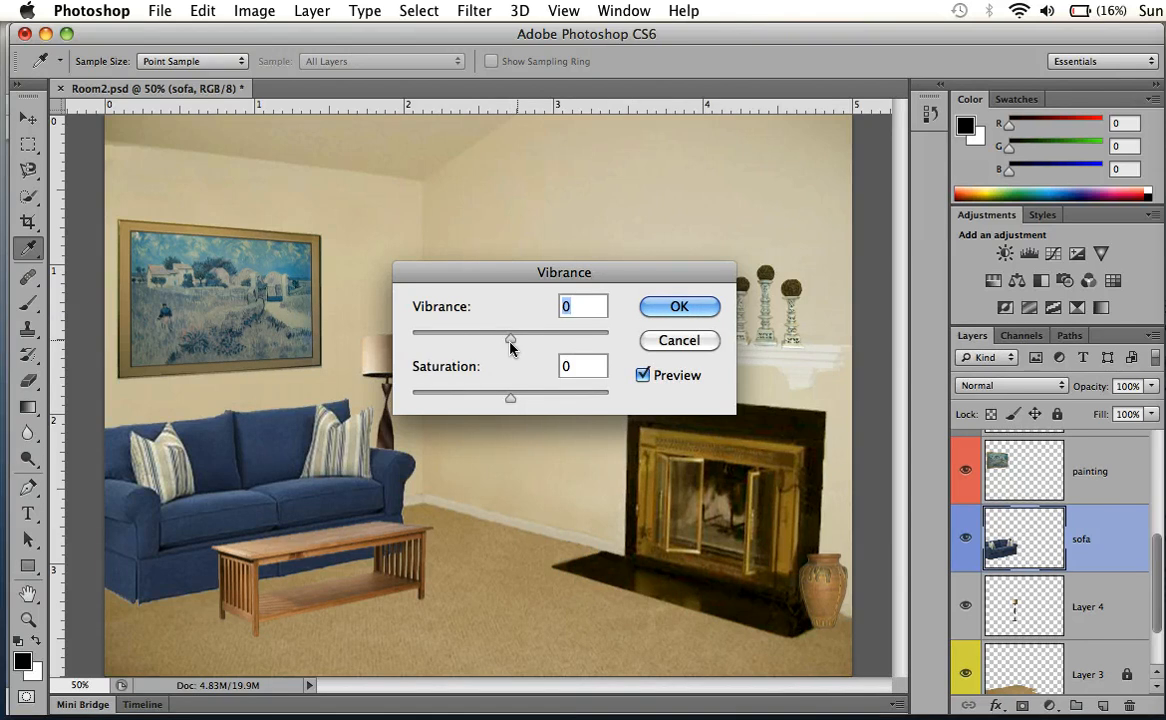
drag(511, 340, 625, 343)
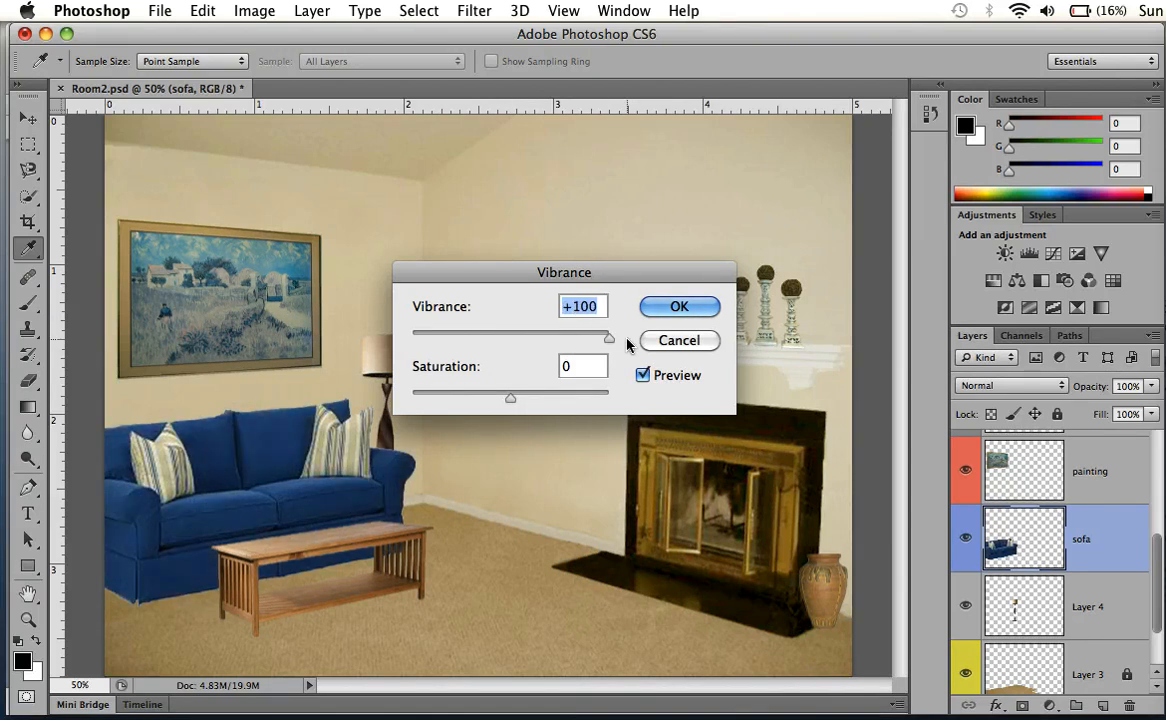
click(676, 306)
key(g)
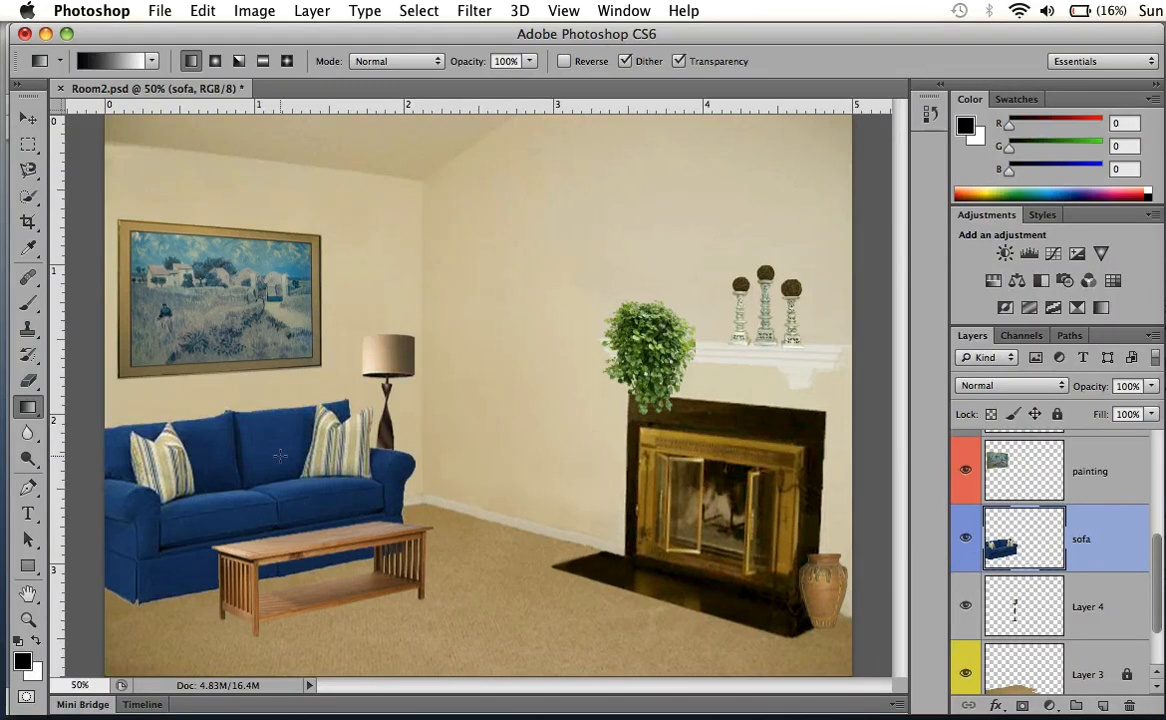
key(super+z)
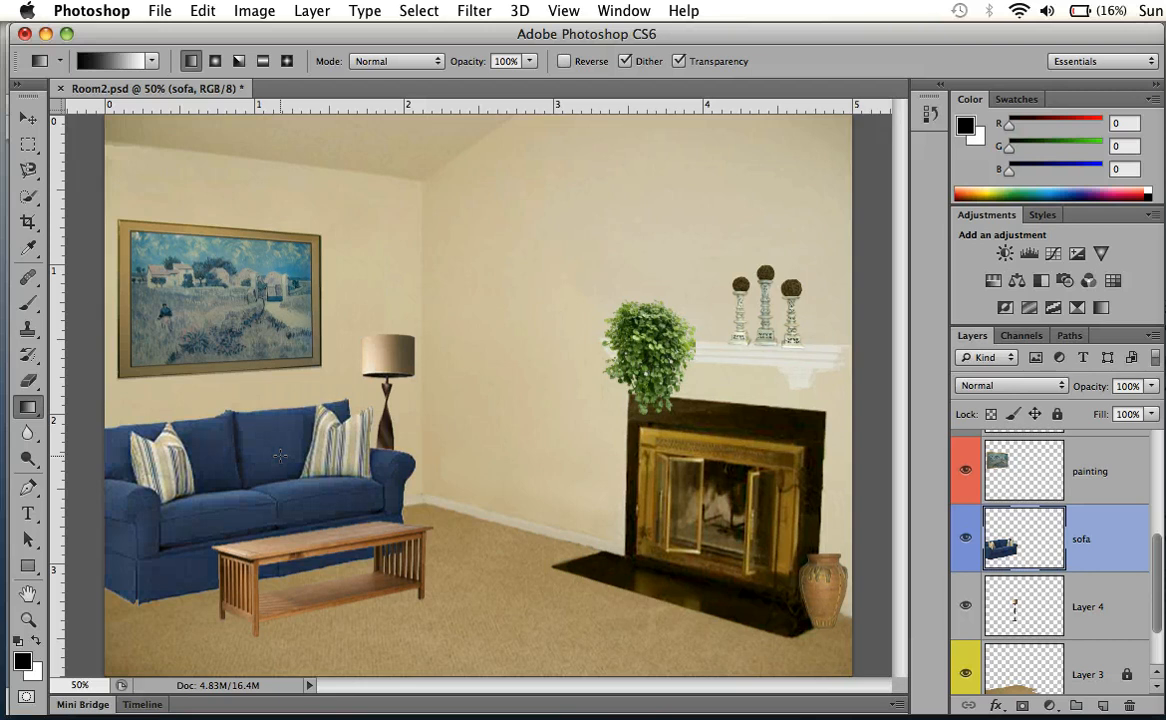
key(super+z)
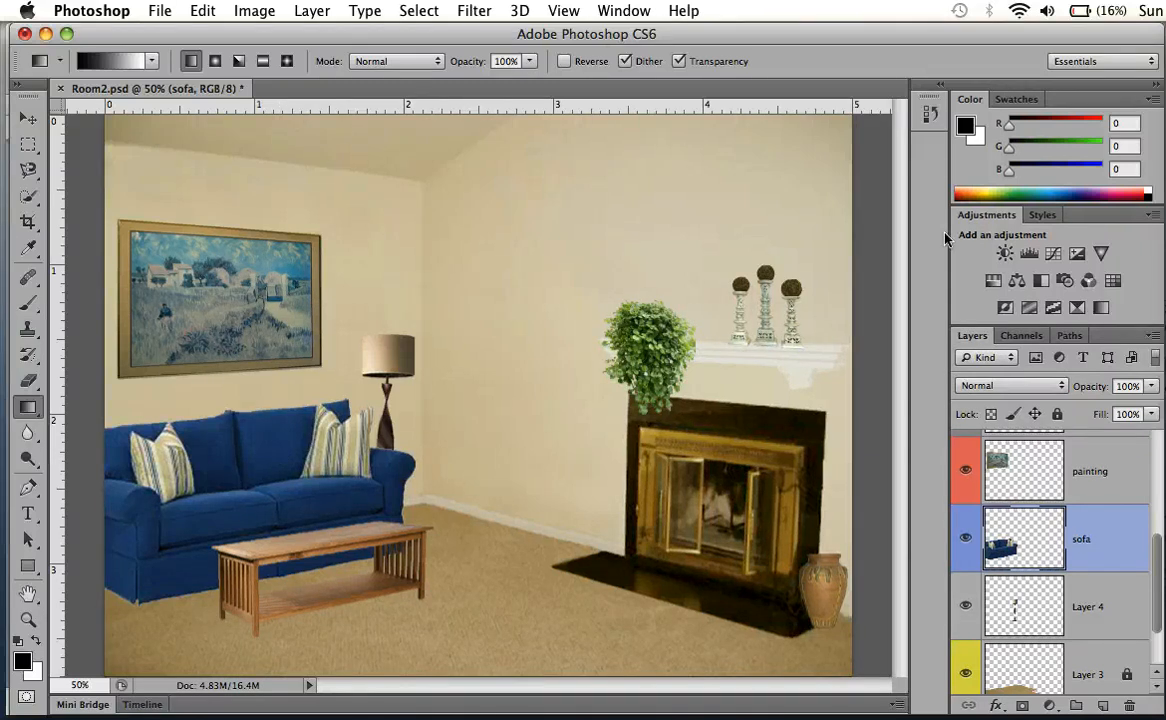
click(244, 10)
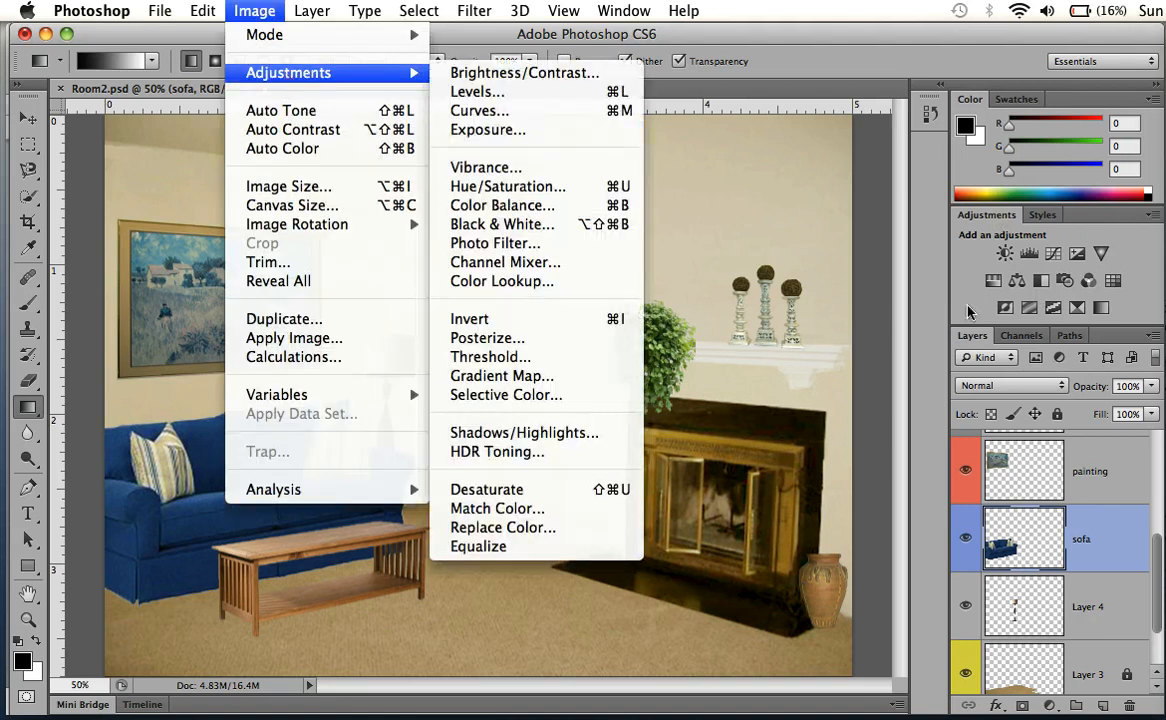
click(994, 220)
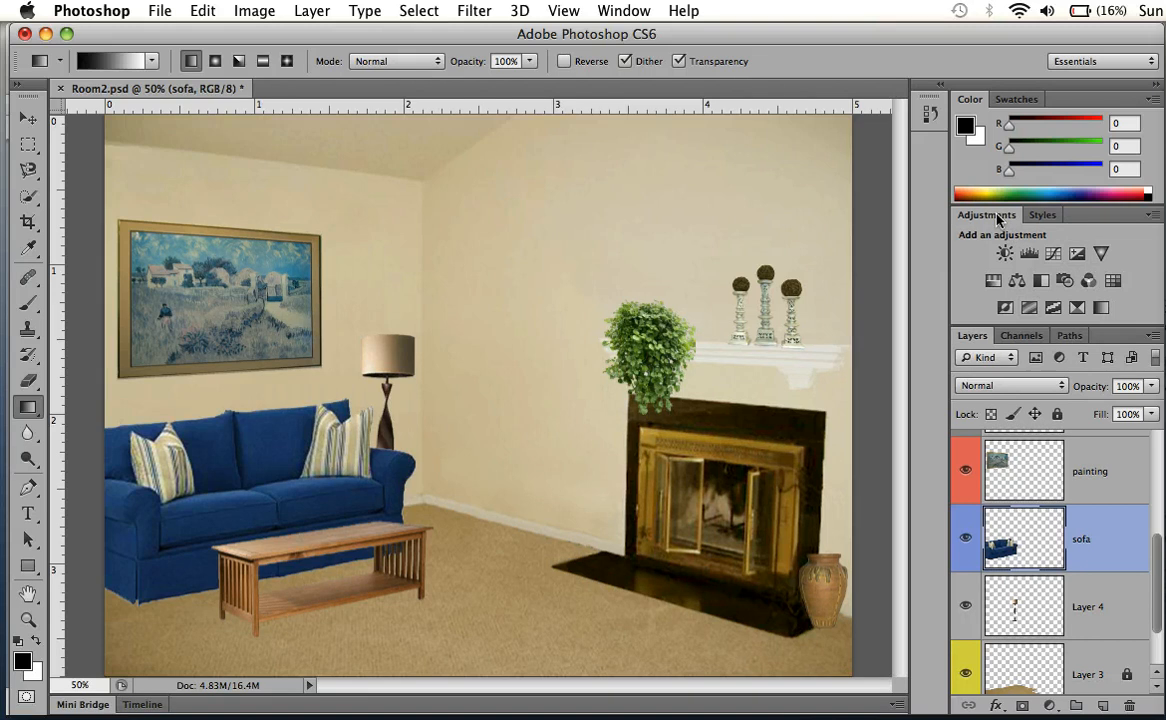
drag(1008, 220, 421, 236)
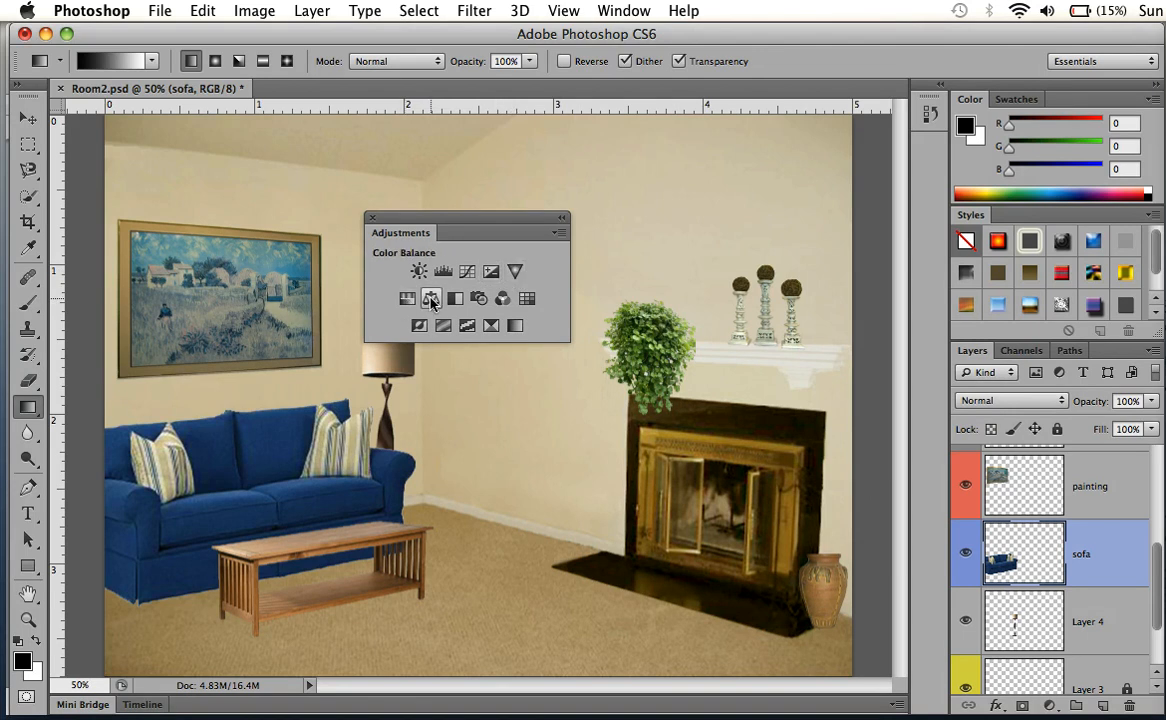
click(258, 10)
mouse_move(268, 73)
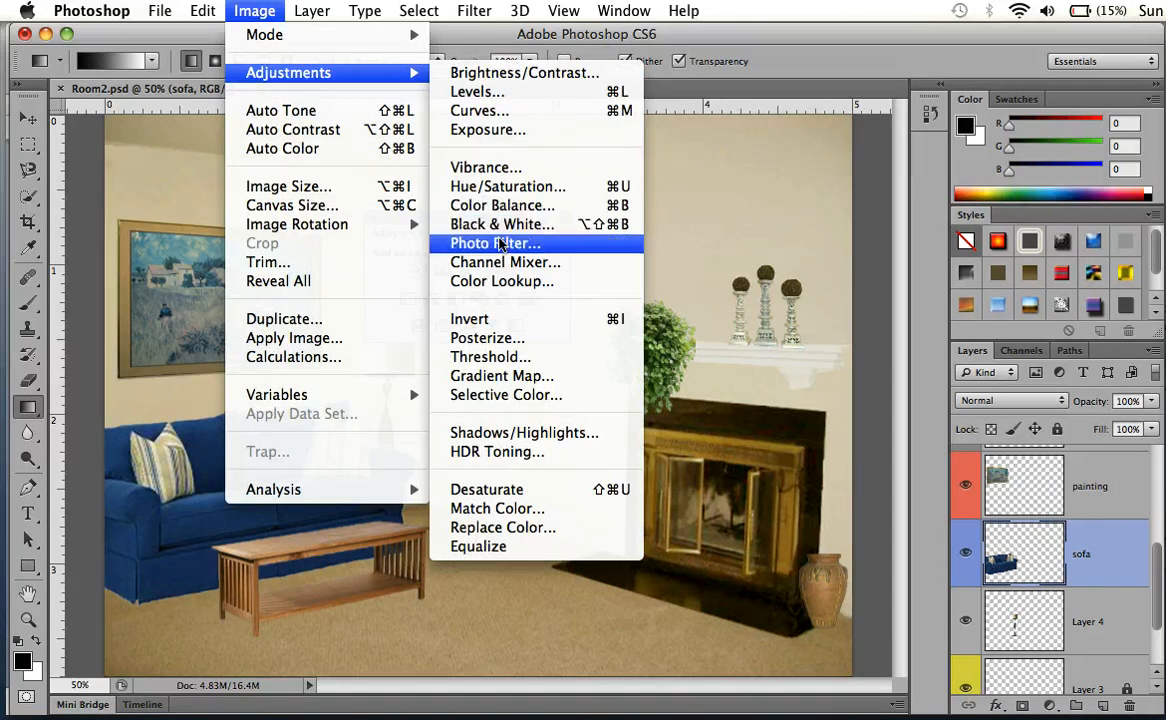
click(674, 177)
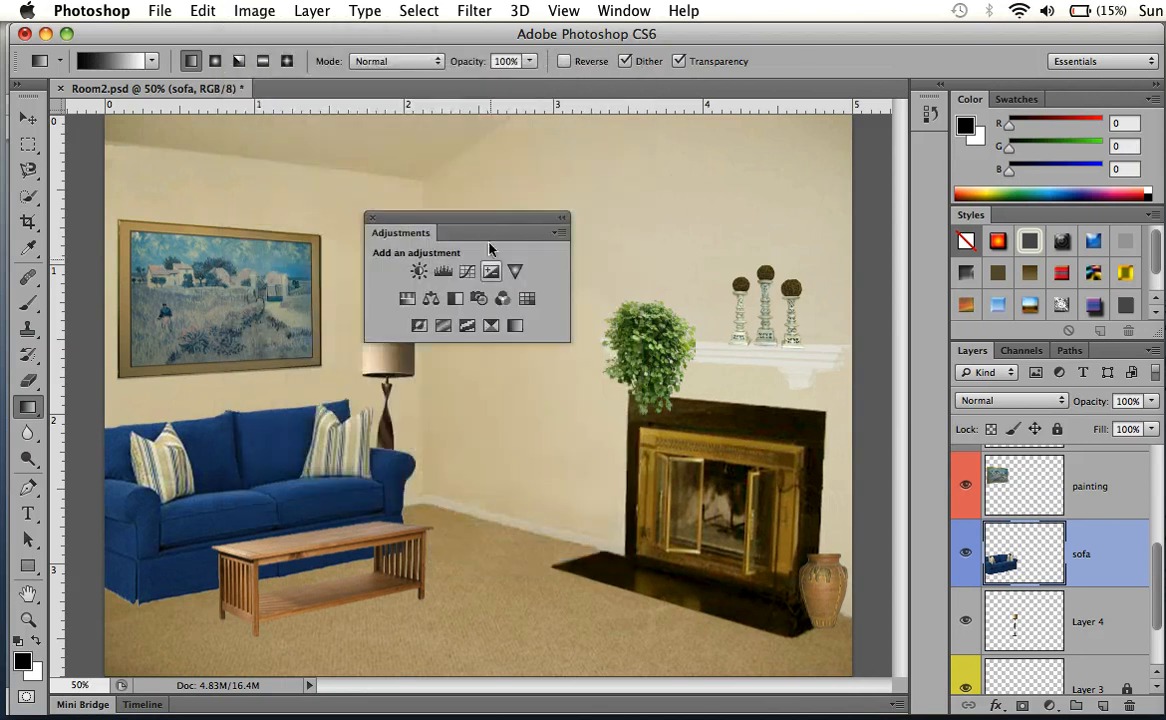
drag(488, 226, 978, 191)
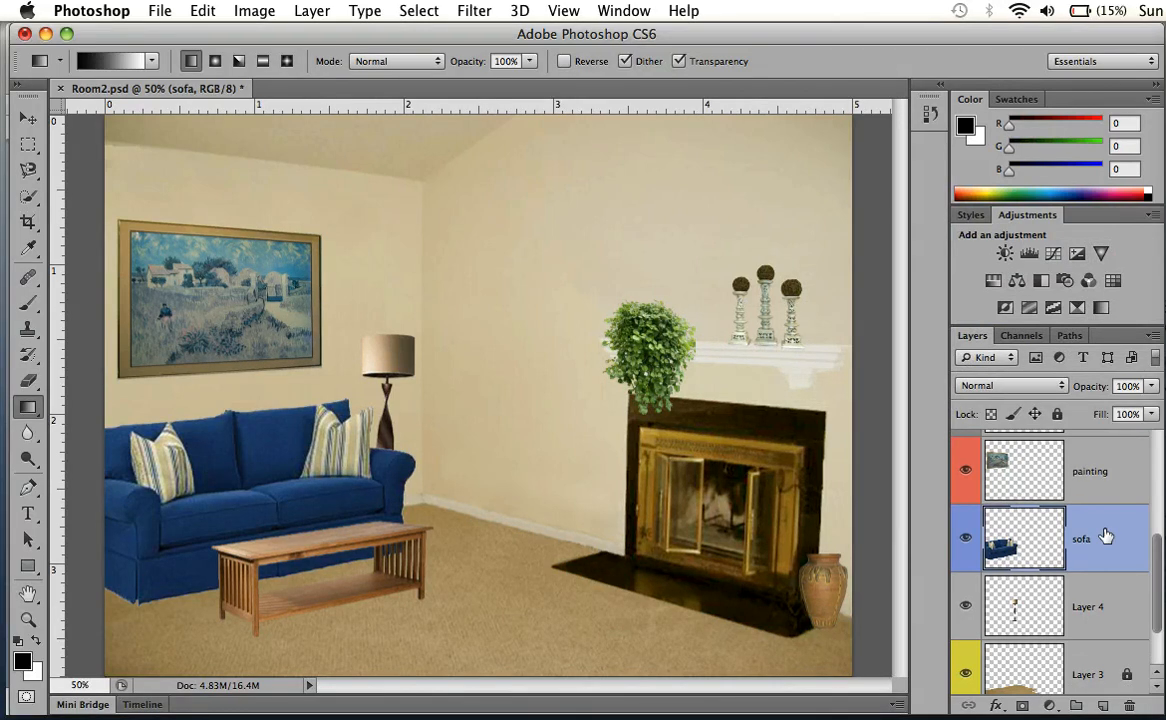
Undo the direct vibrance change and add a Vibrance adjustment layer above the sofa layer with vibrance at +100.
key(super+z)
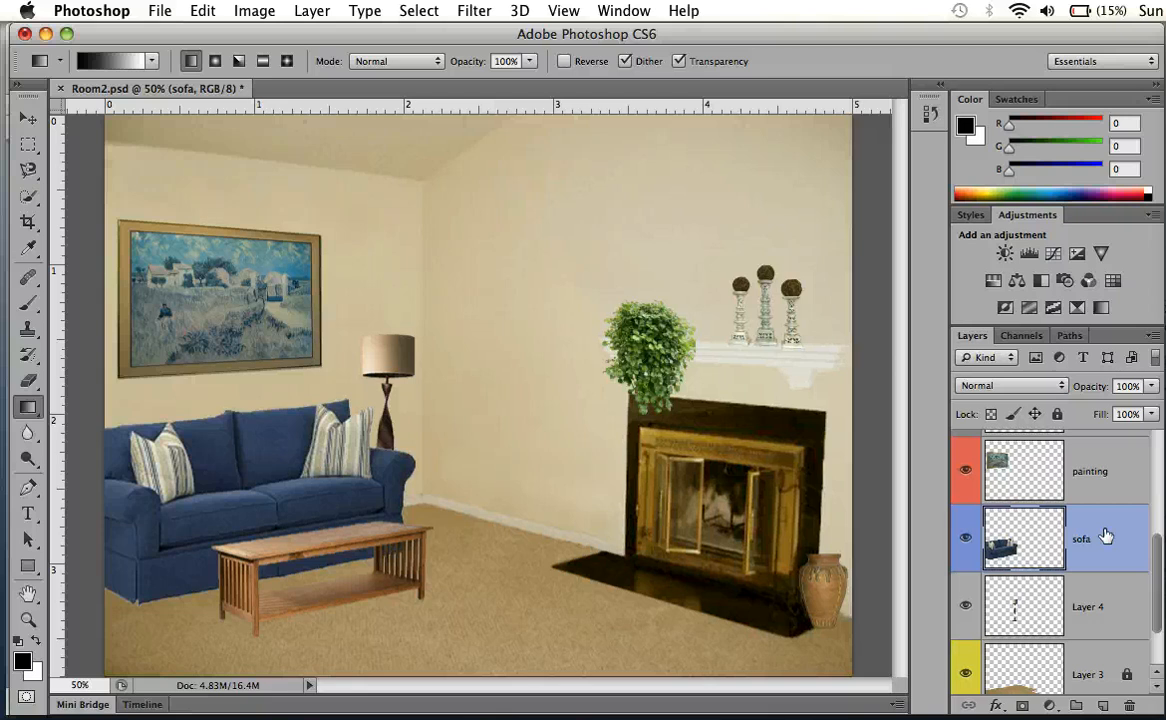
click(1101, 255)
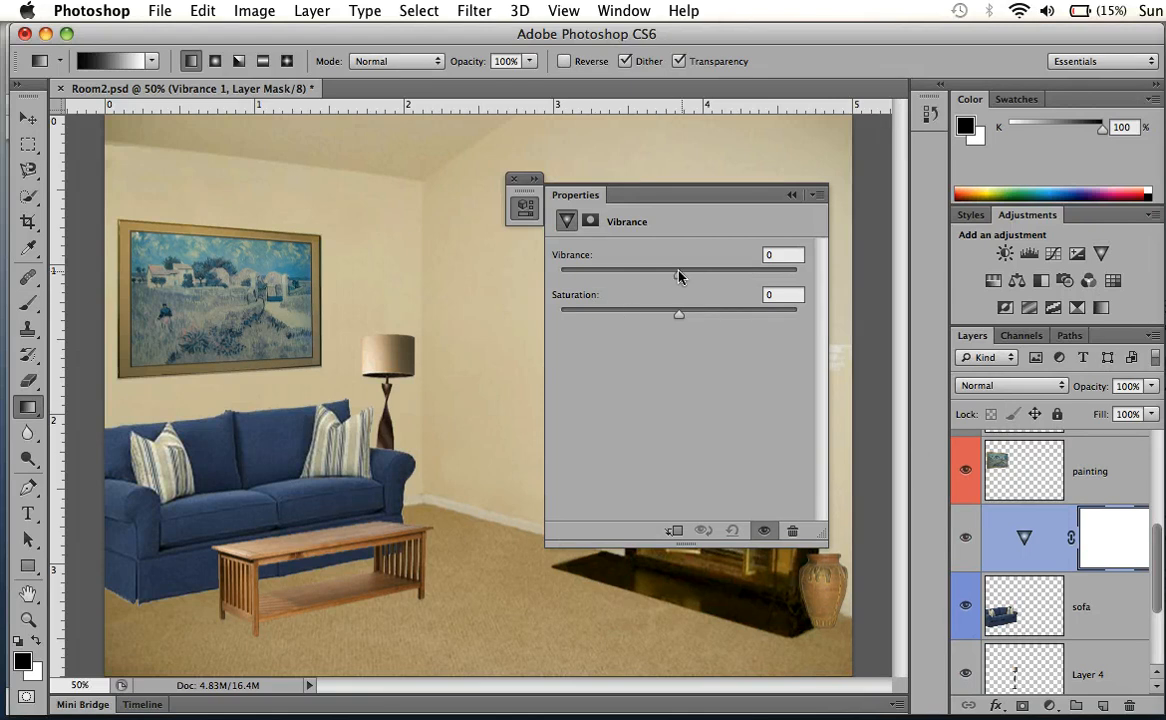
drag(680, 284, 800, 293)
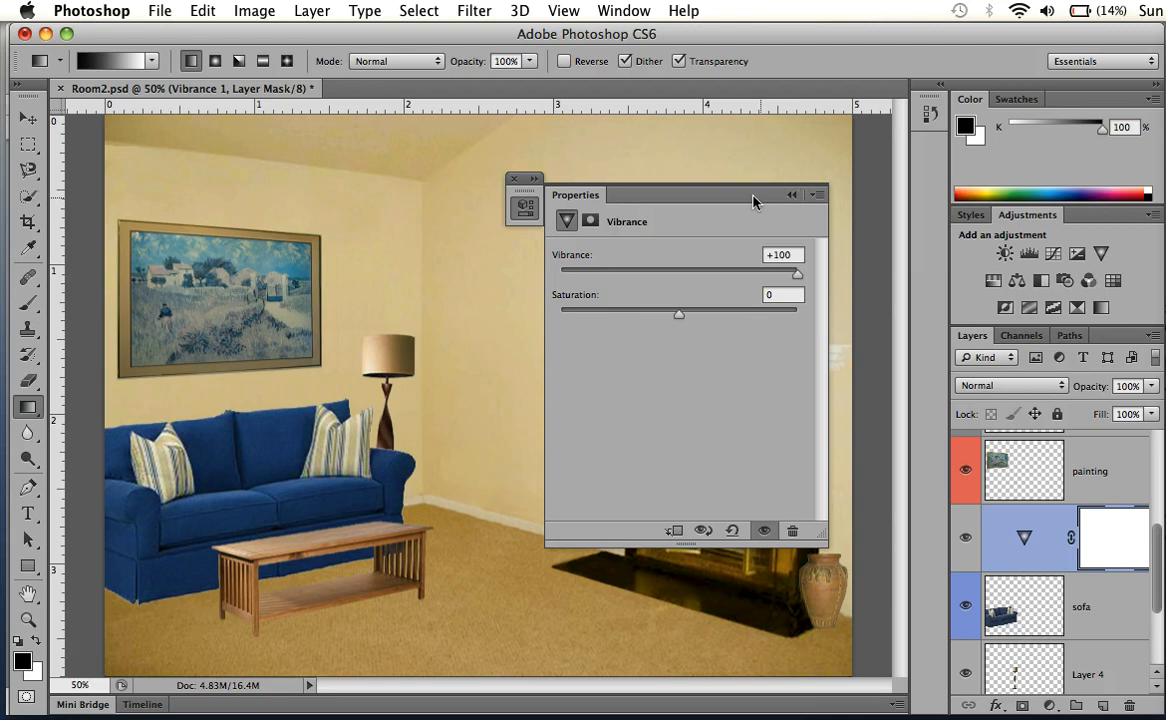
click(512, 180)
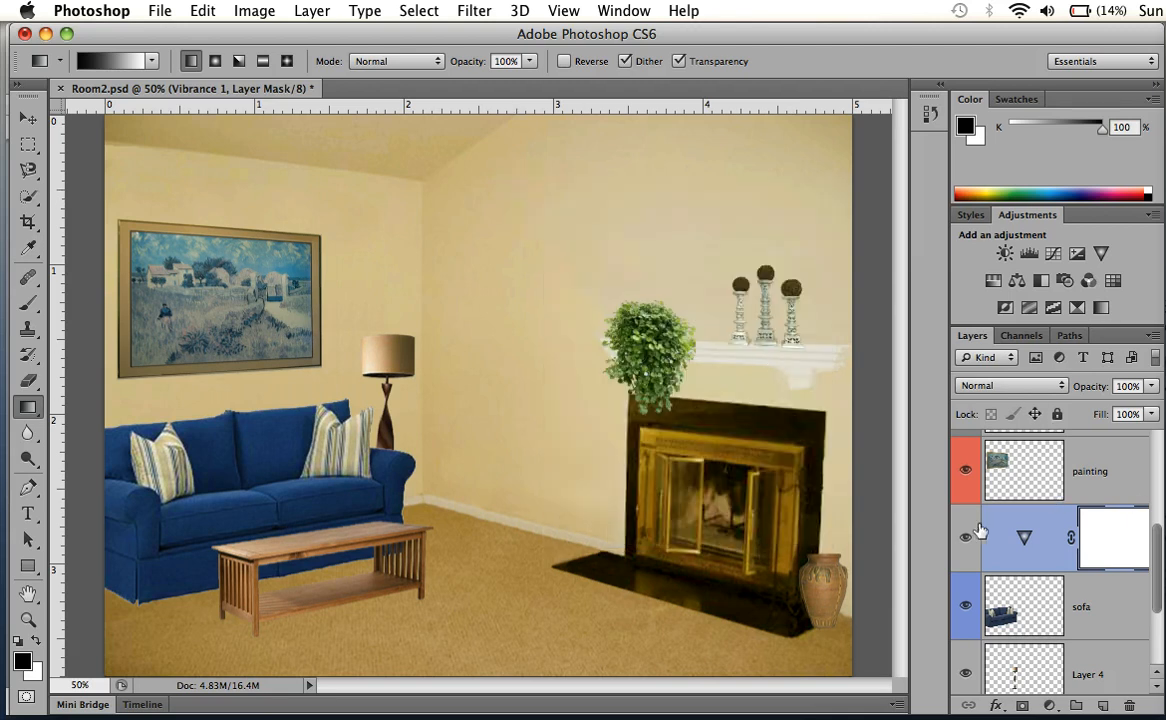
Check the Vibrance adjustment layer's settings and toggle its visibility to compare the room with and without it.
double_click(1027, 543)
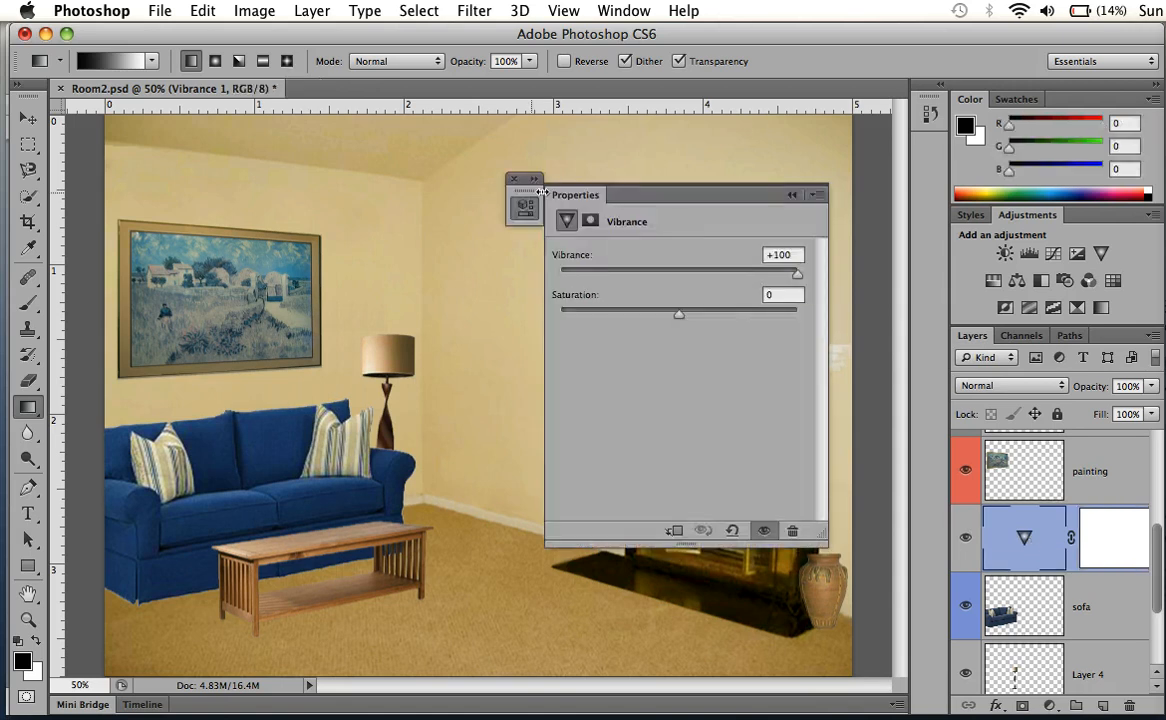
click(513, 181)
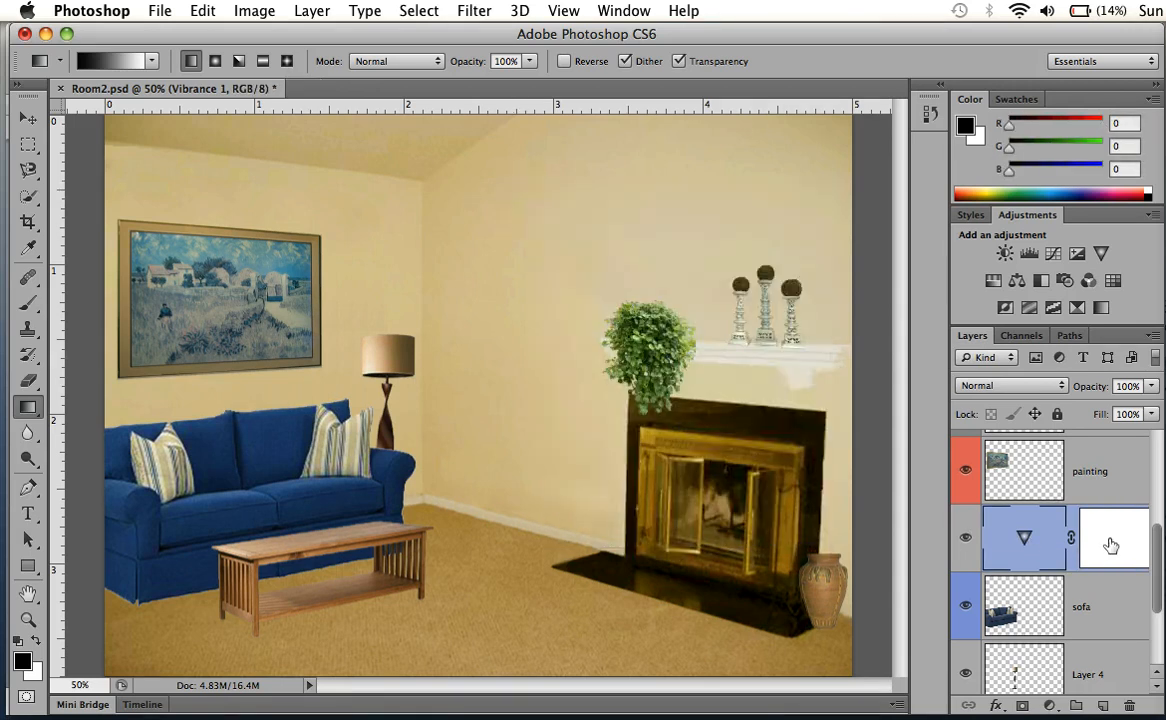
click(964, 539)
click(964, 541)
click(964, 541)
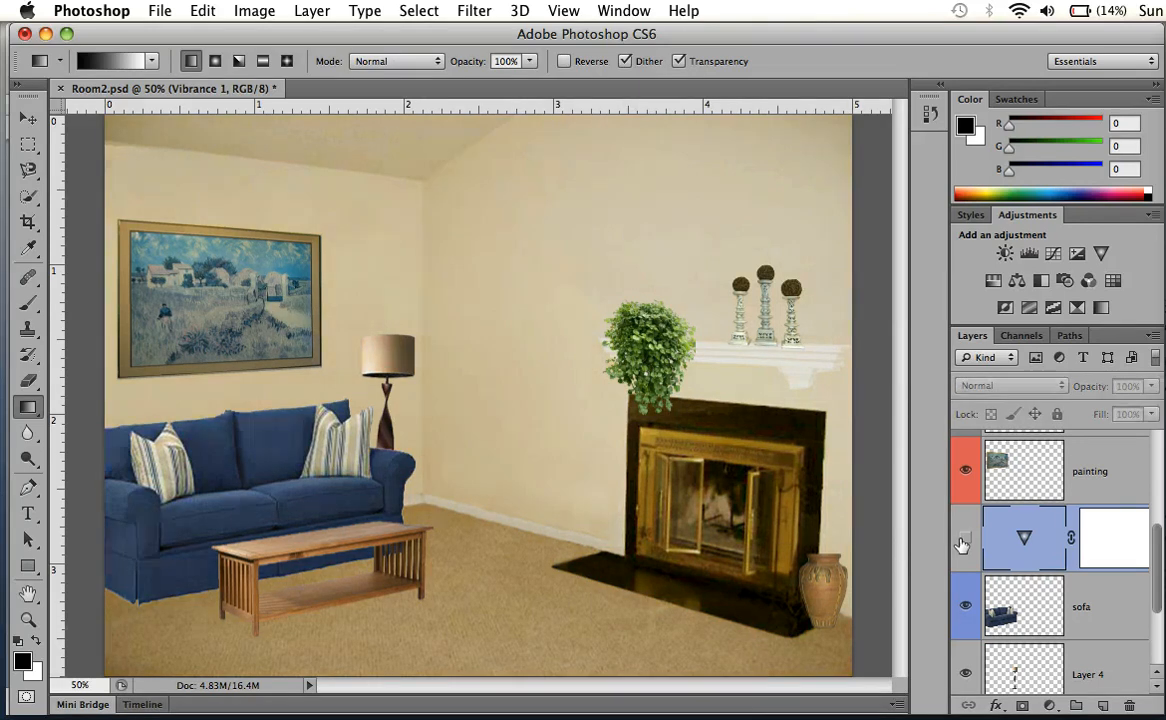
click(964, 541)
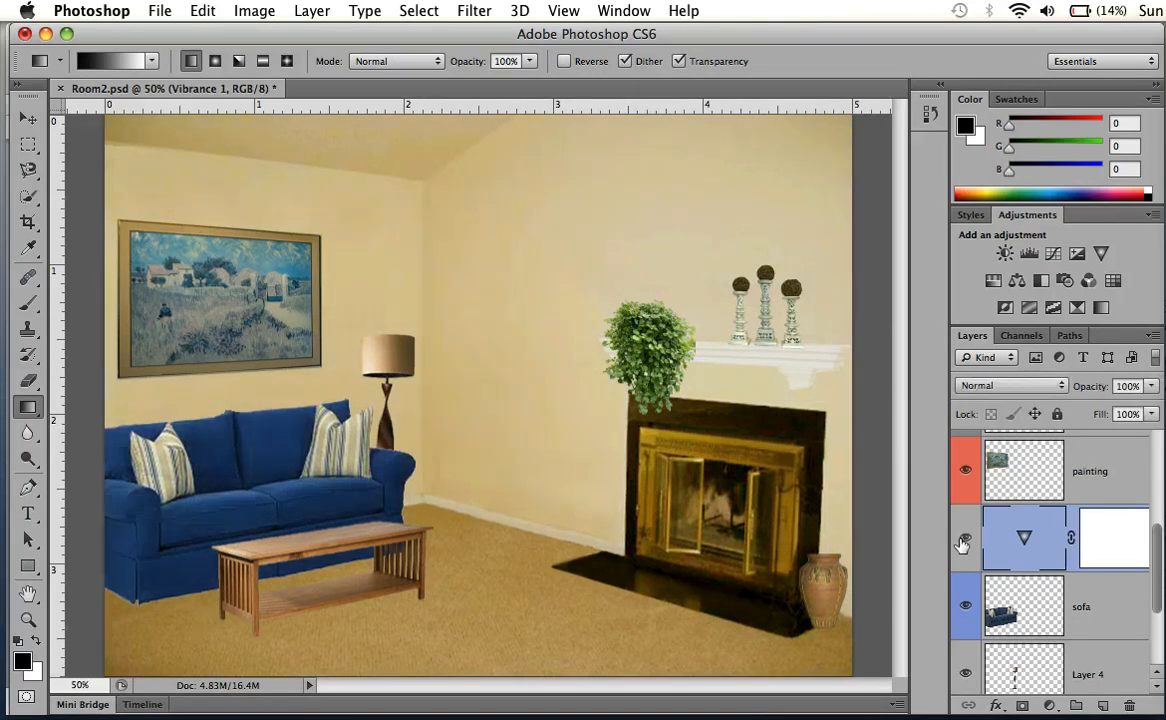
click(964, 541)
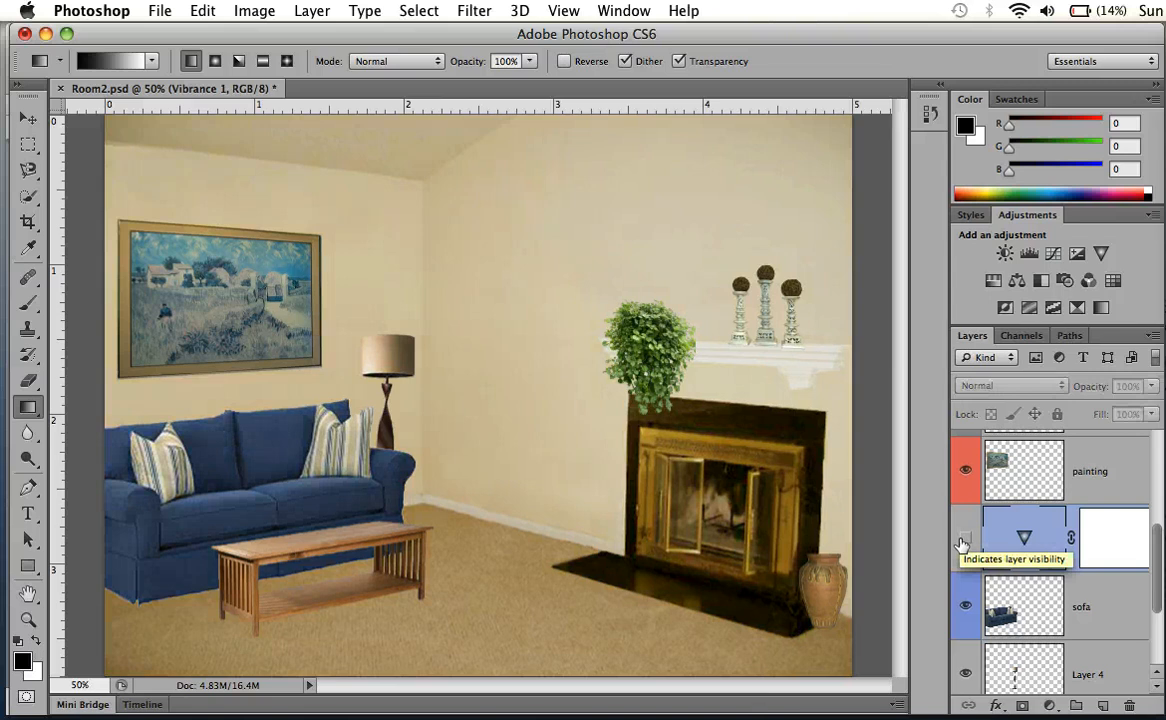
click(964, 541)
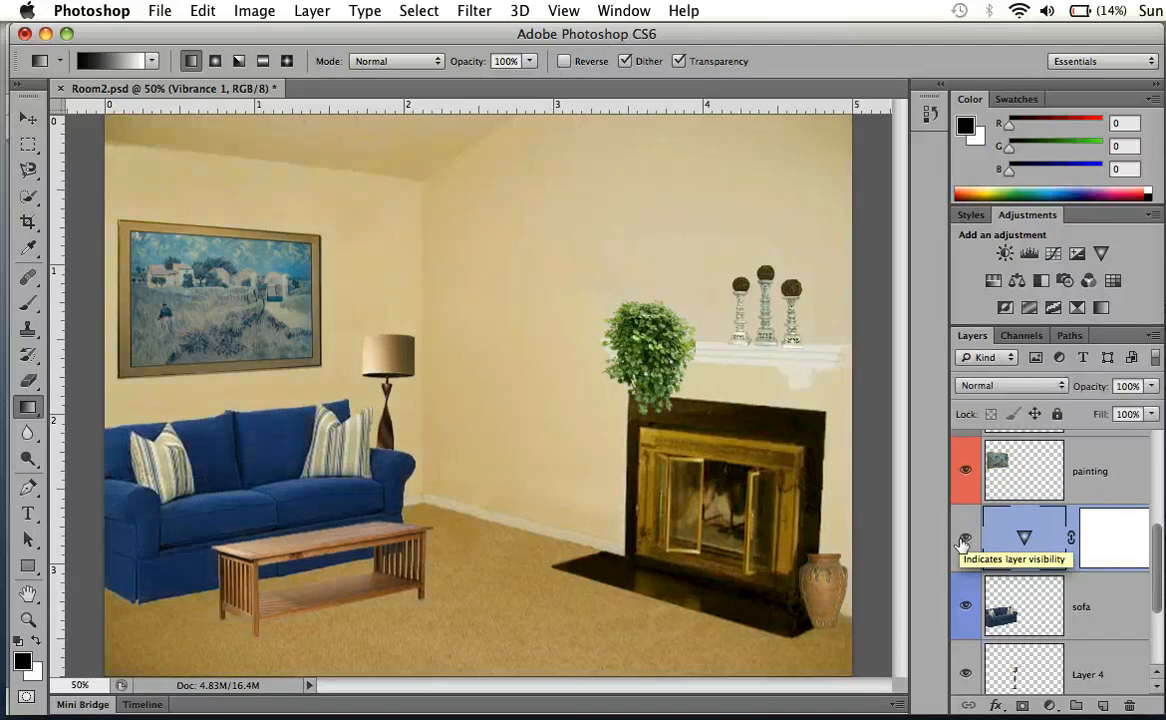
Delete the Vibrance adjustment layer, undo the deletion, and try the layer directly below the sofa layer.
key(Delete)
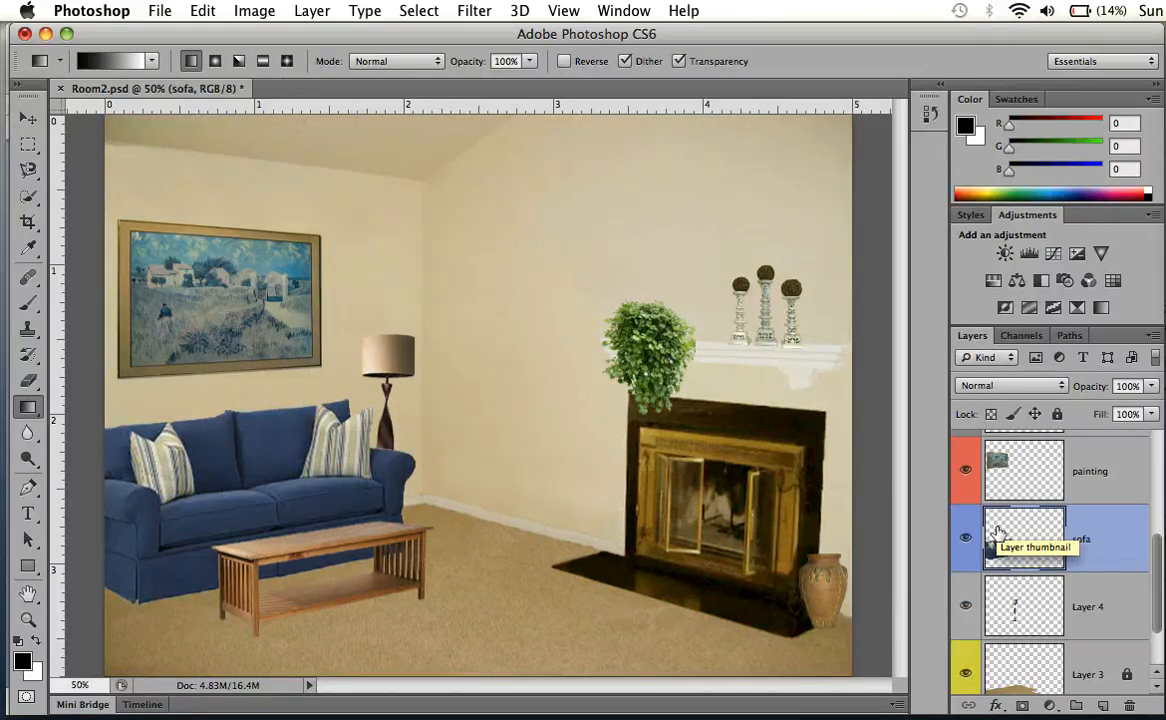
key(super+z)
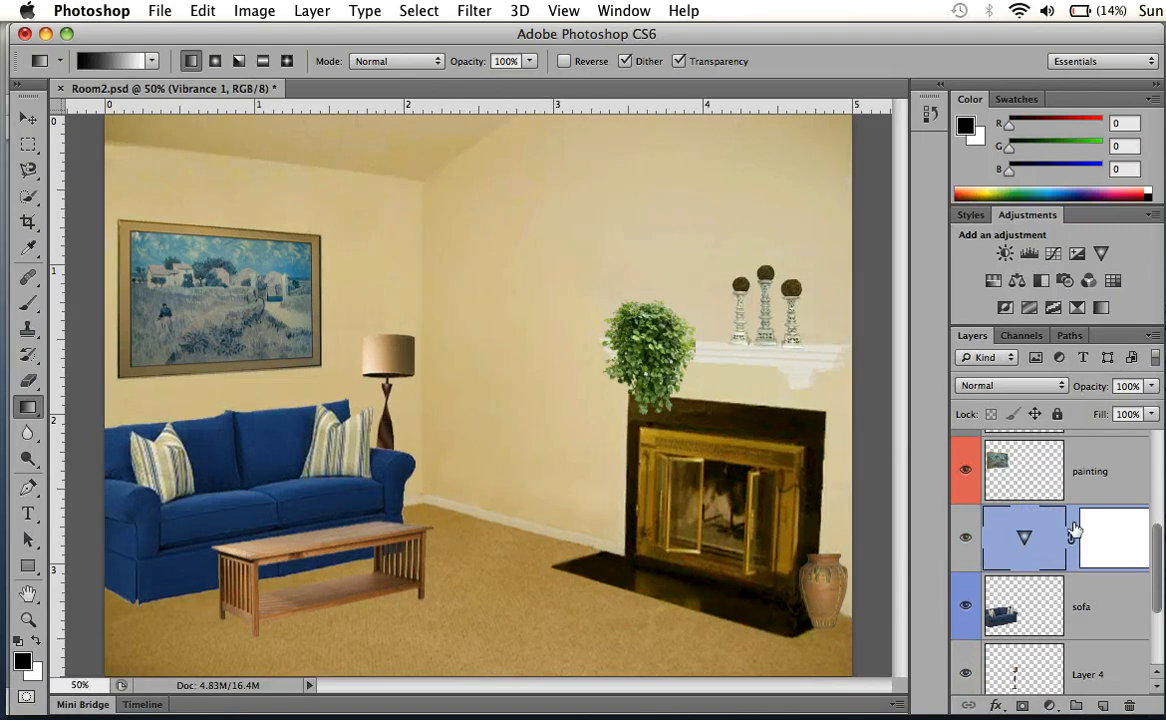
drag(1069, 522, 1066, 625)
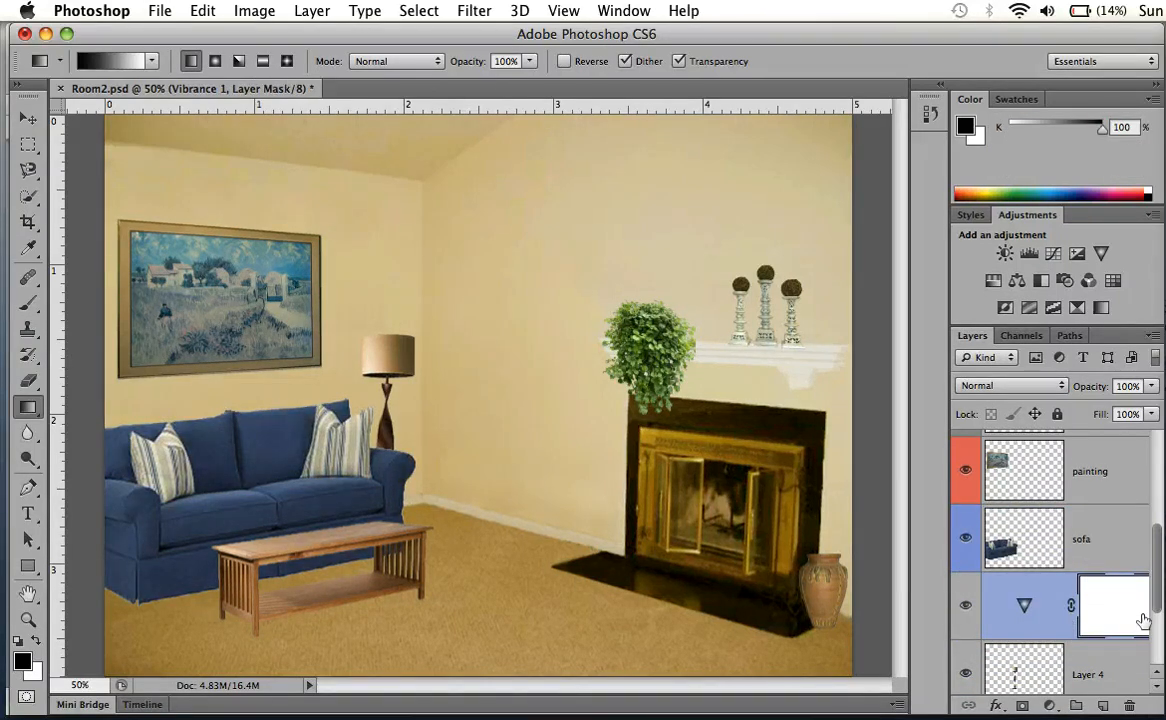
Move the Vibrance adjustment layer to the top of the layer stack.
mouse_move(1155, 542)
mouse_down()
mouse_move(1149, 614)
mouse_move(1153, 541)
mouse_up()
mouse_move(1020, 598)
mouse_down()
mouse_move(1028, 336)
mouse_move(1020, 455)
mouse_up()
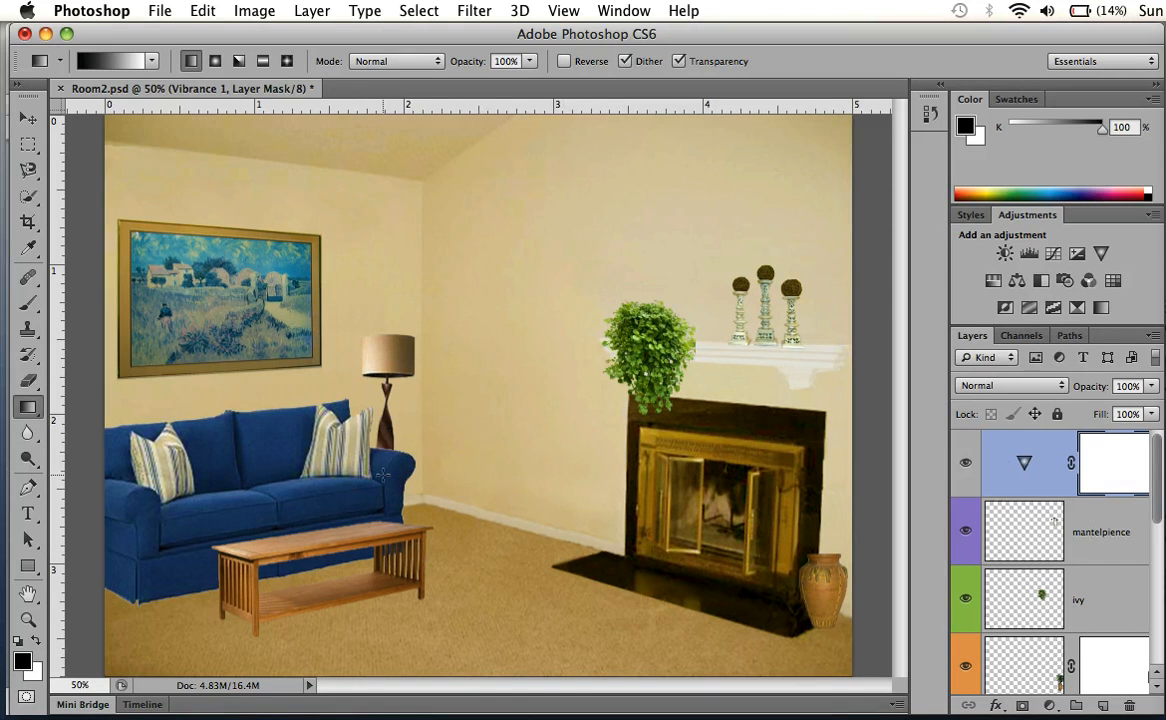
Load the outline of the sofa layer's contents as a selection while keeping the Vibrance adjustment layer active.
scroll(1128, 500, down, 5)
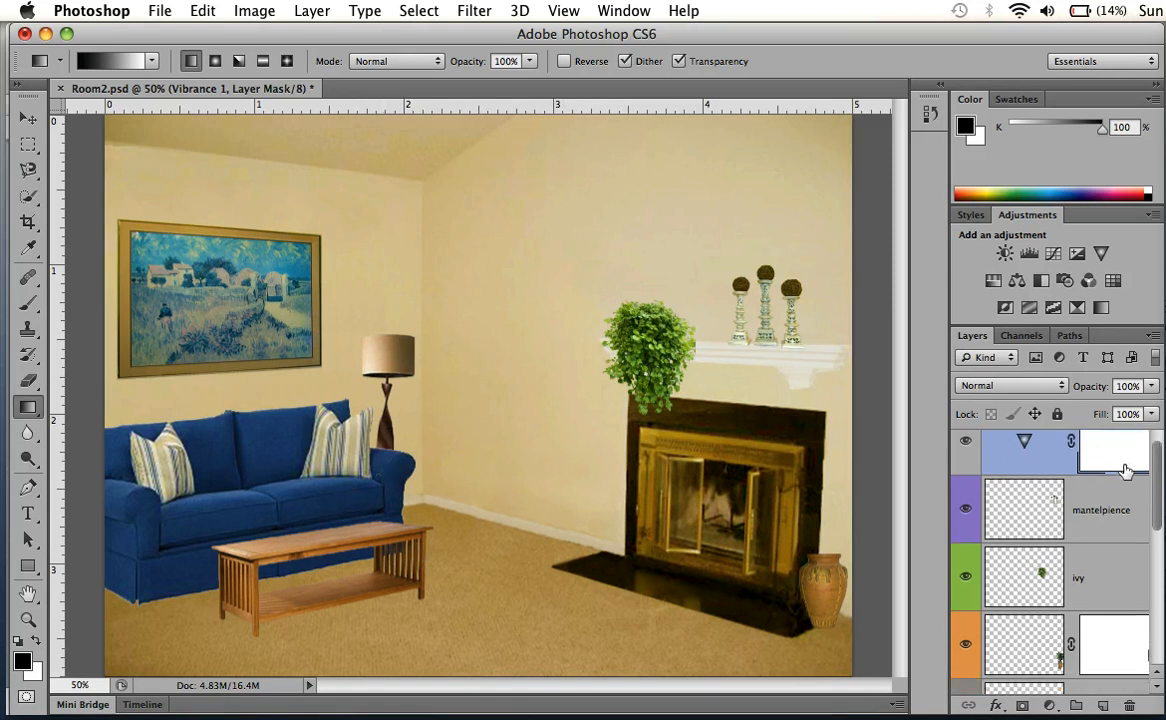
scroll(1126, 472, down, 3)
scroll(1090, 476, up, 2)
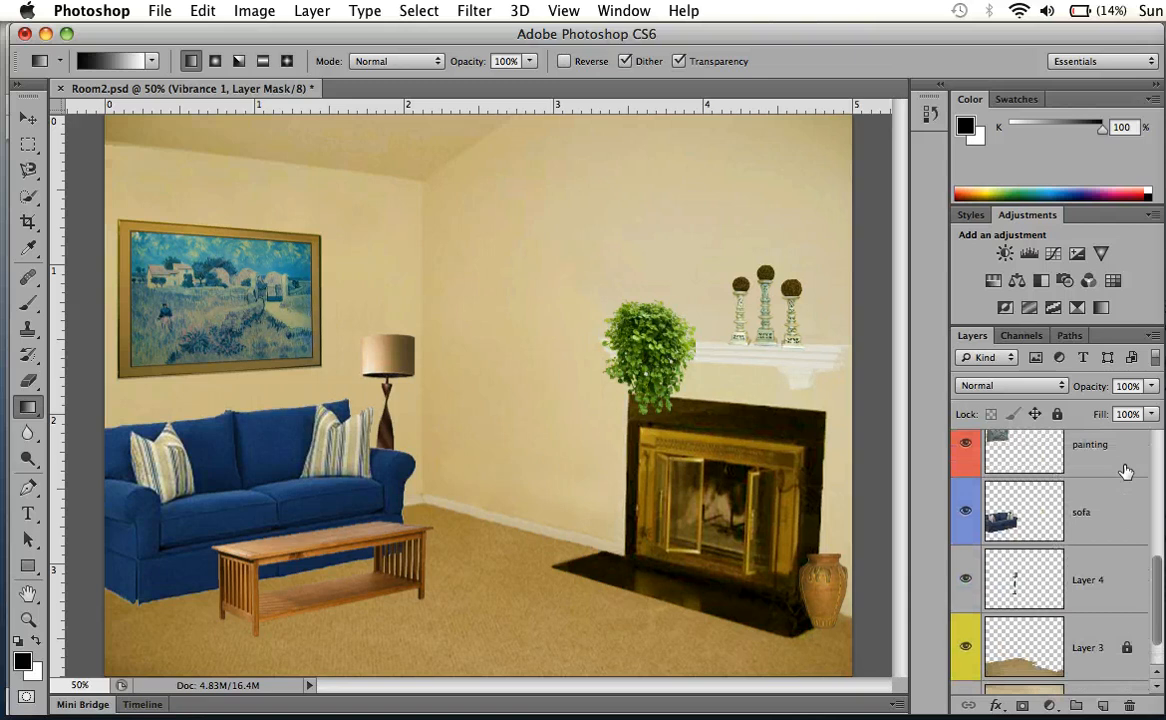
super+click(1015, 512)
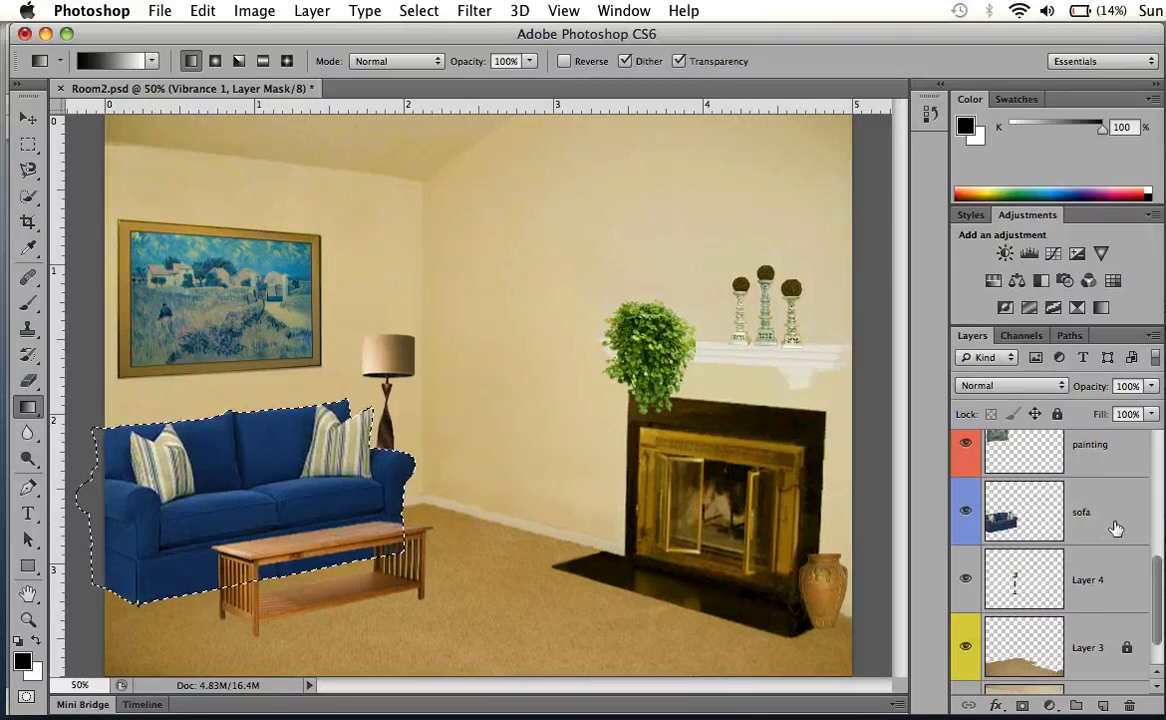
Fill the sofa-shaped selection with black on the Vibrance layer's mask, and invert the whole mask without a selection.
scroll(1114, 530, up, 5)
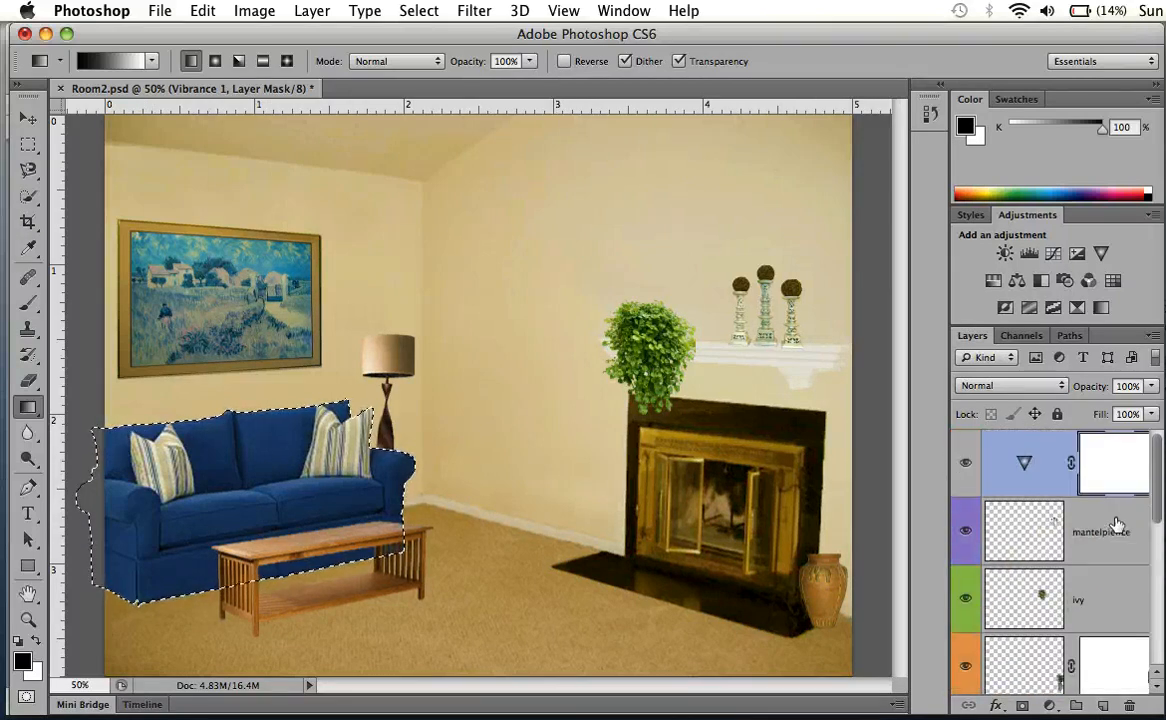
click(1042, 468)
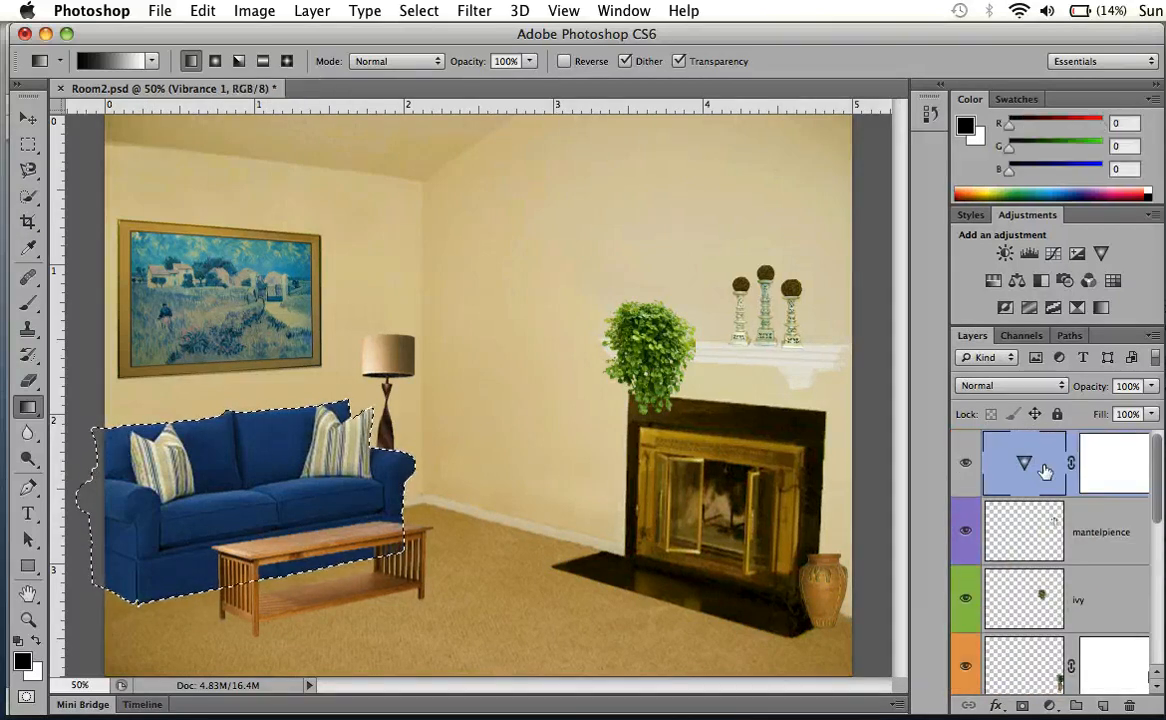
click(1133, 475)
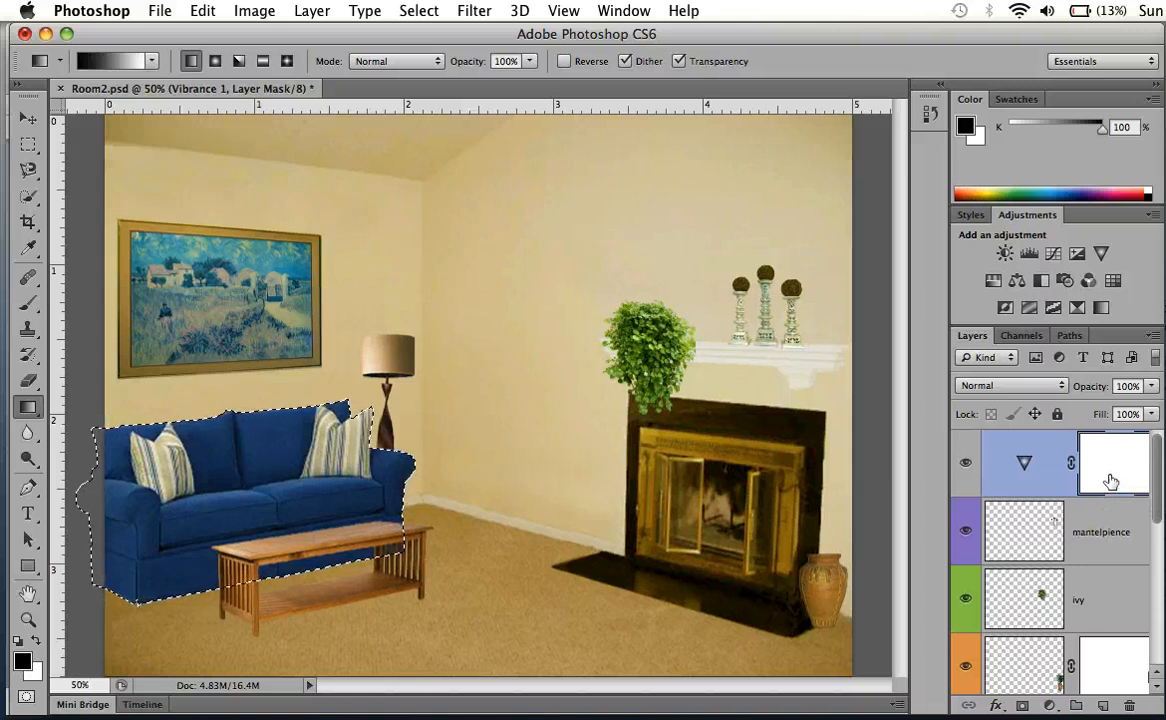
key(alt+BackSpace)
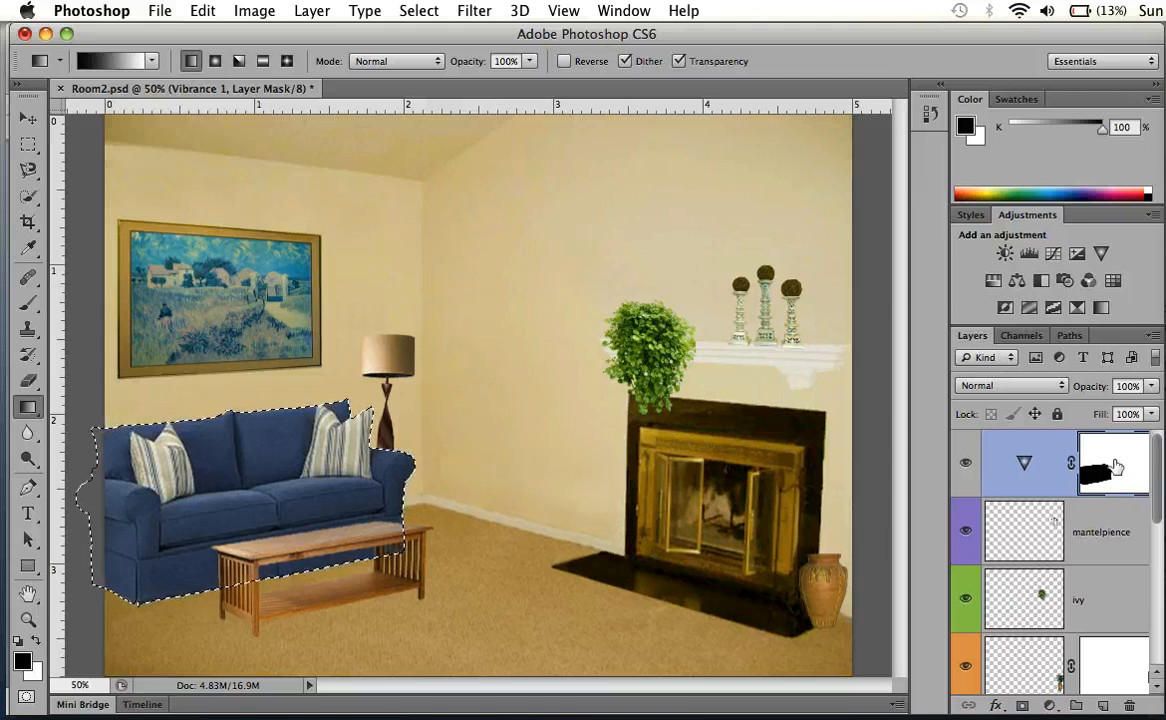
key(super+d)
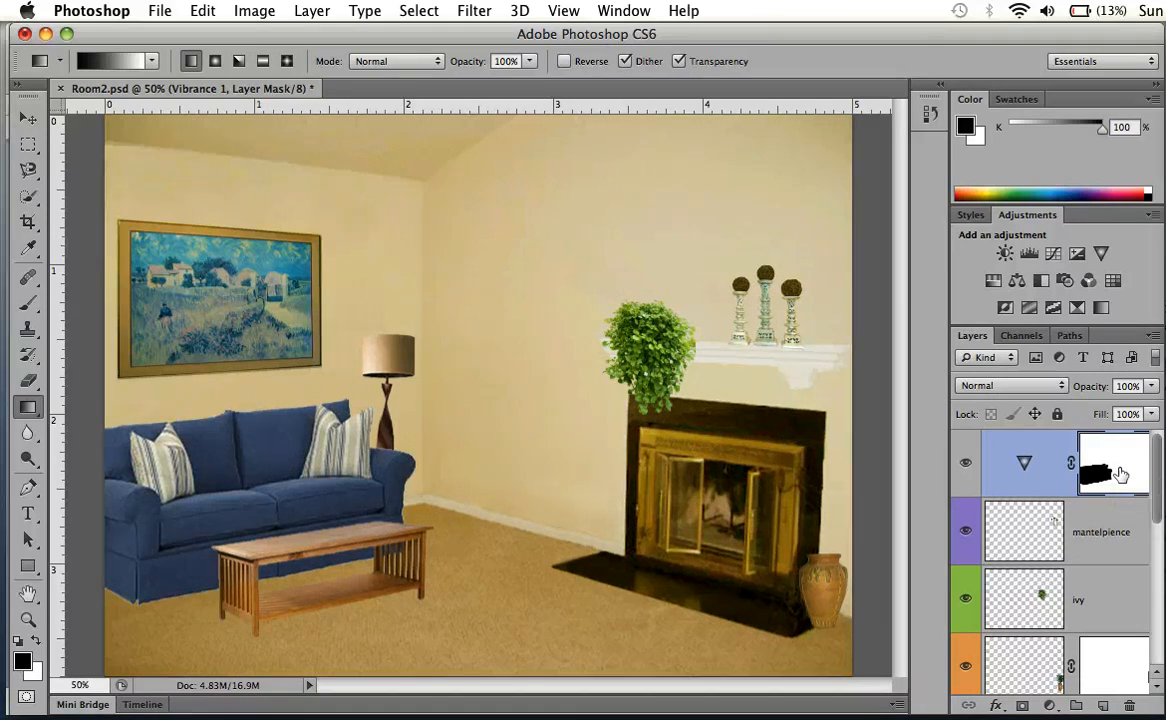
key(super+i)
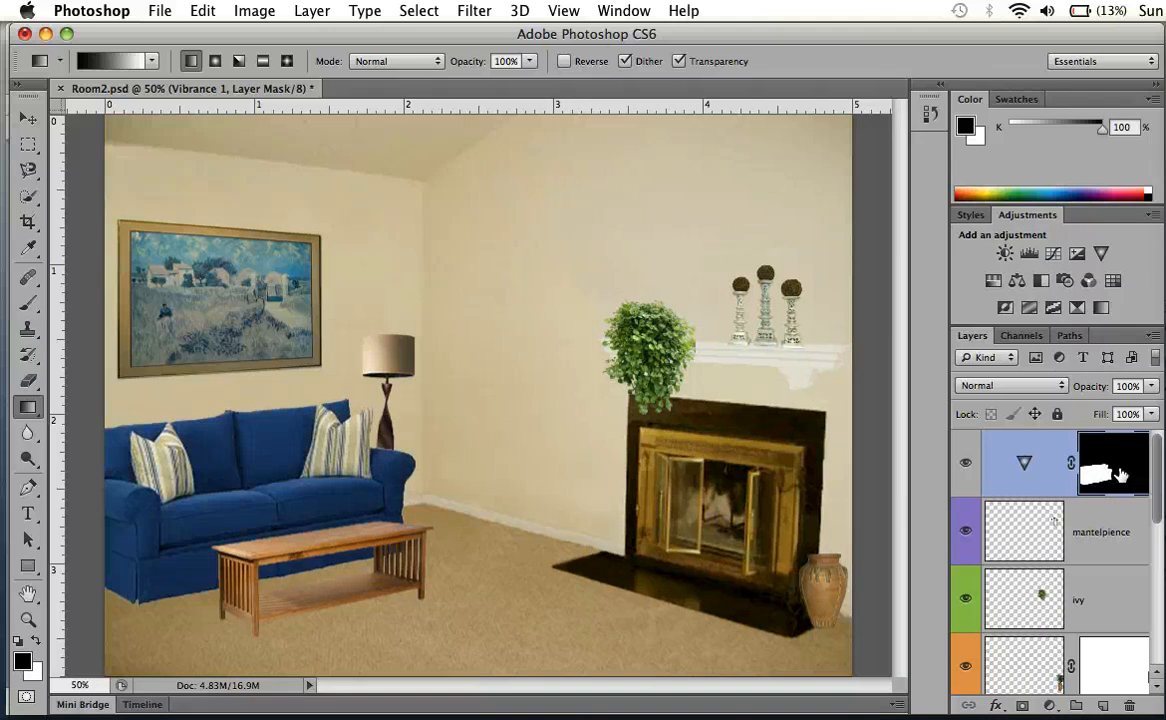